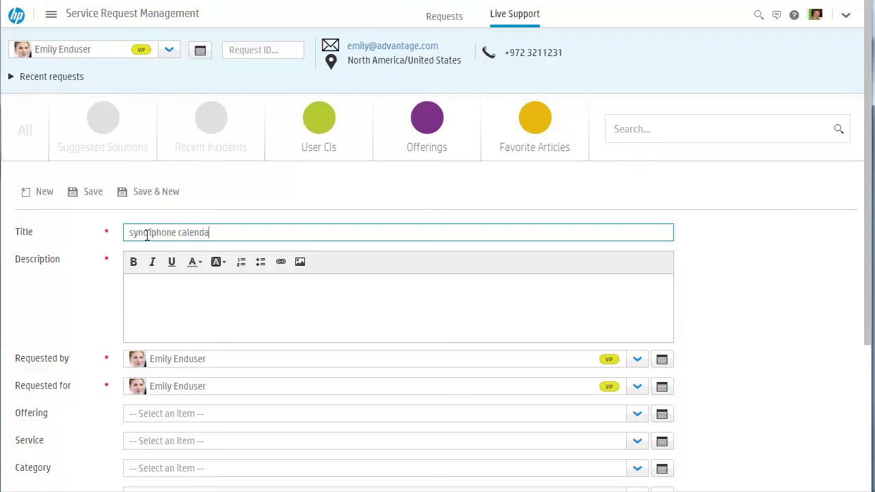
- Complete the title 'sync iphone calendar with outlook' and describe the user wanting iPhone–Outlook calendar sync
text(r with )
text(outlook)
click(155, 303)
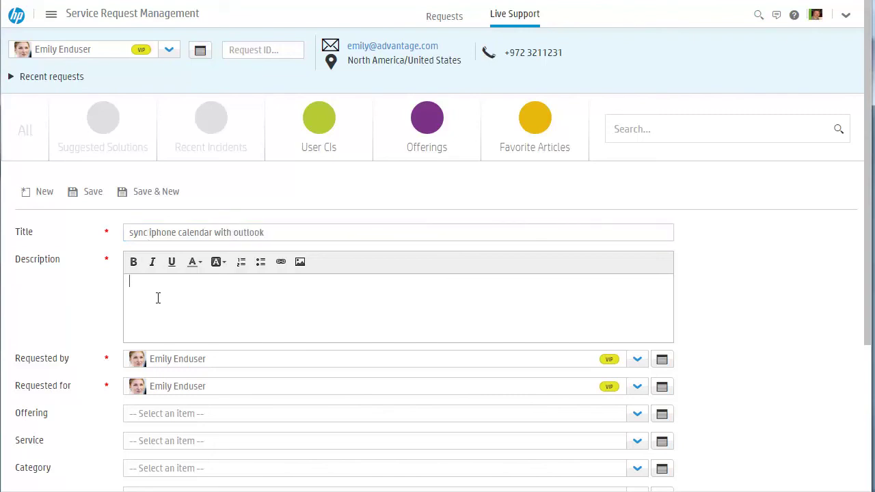
text(Emily wants to know how to sync her iphone calendar with outlook)
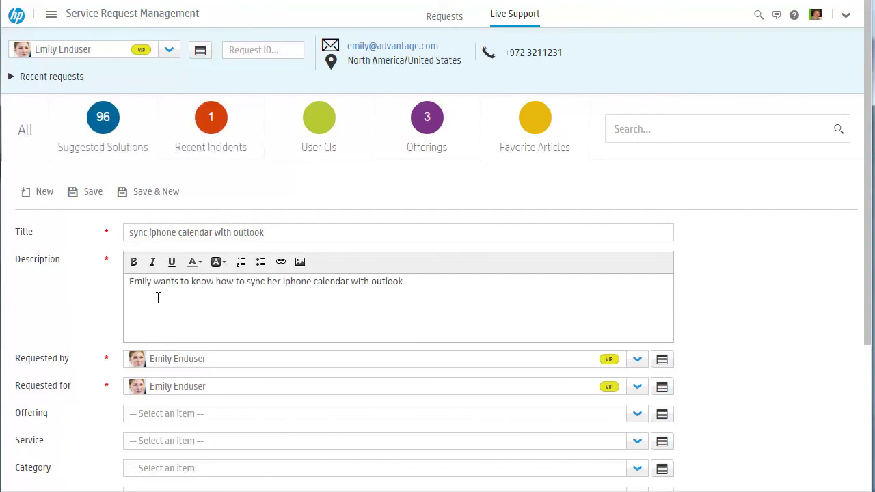
- Browse the suggested solutions and open article 'iPhone Calendar does not Sync with Outlook'
click(108, 130)
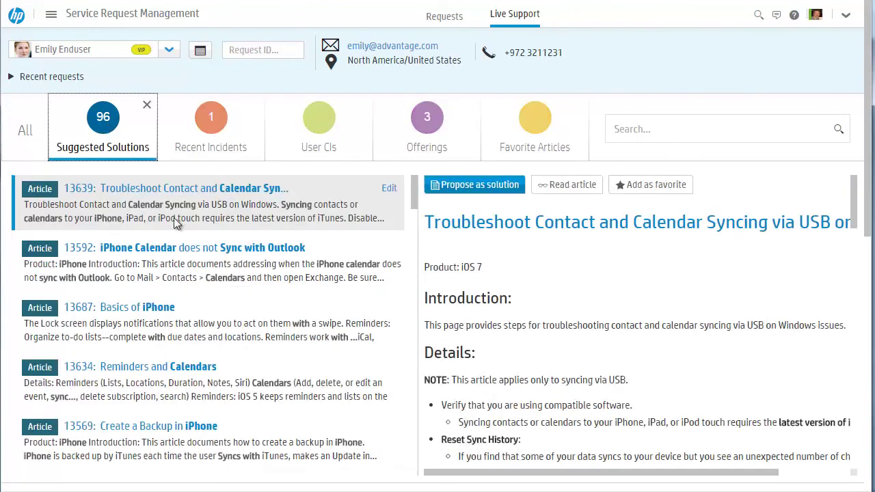
scroll(227, 316, down, 3)
scroll(226, 316, down, 1)
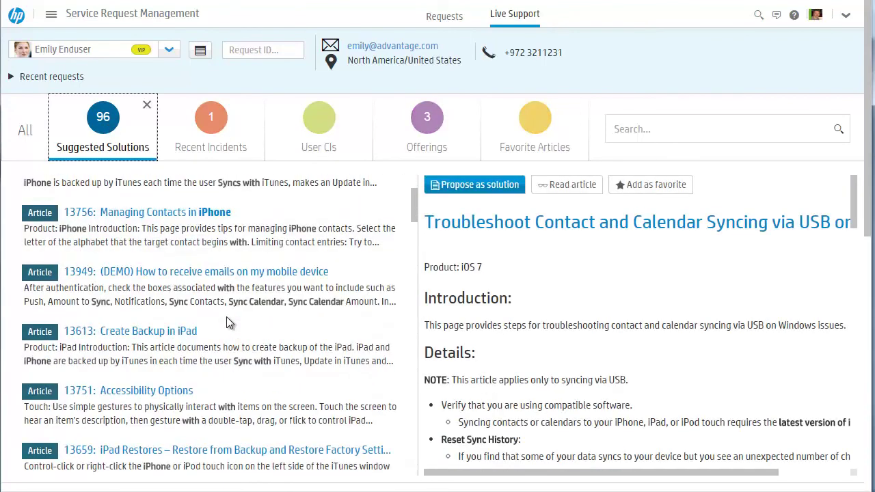
scroll(226, 316, down, 2)
scroll(226, 317, up, 2)
scroll(226, 316, up, 2)
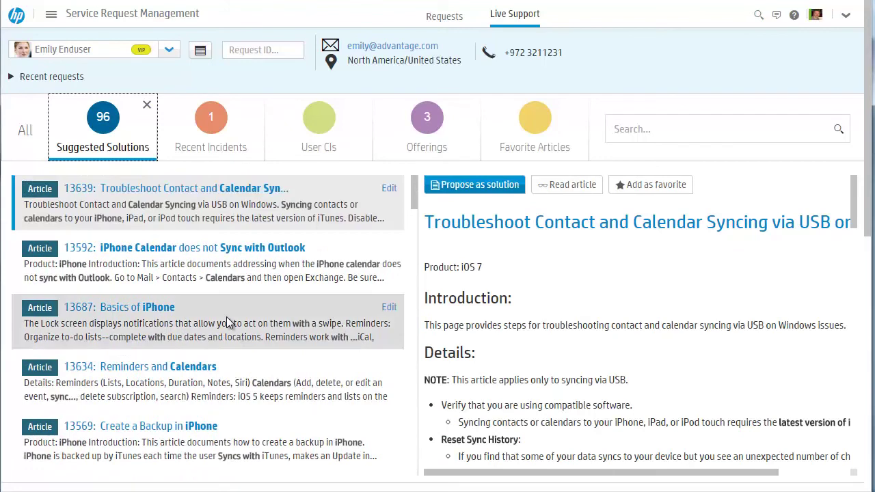
click(228, 262)
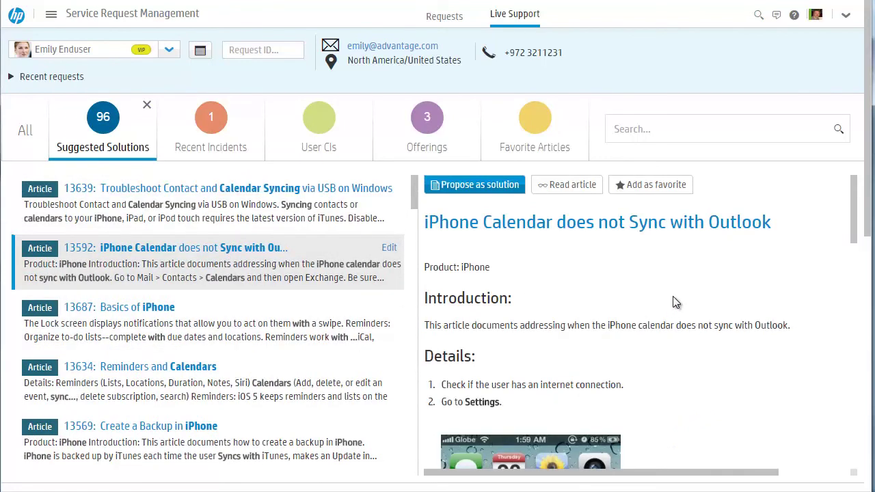
scroll(671, 304, down, 4)
scroll(672, 297, up, 2)
scroll(674, 301, up, 2)
- Propose that article as the request's solution and return to the Solution field
click(478, 186)
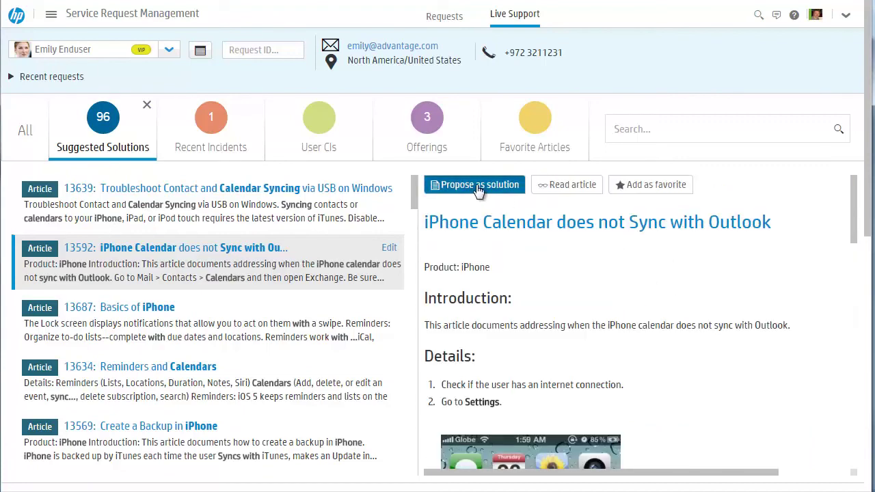
click(147, 107)
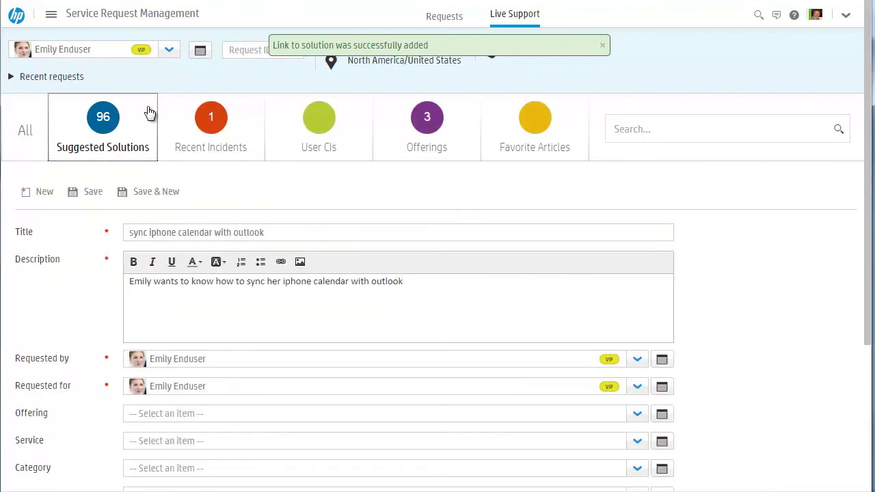
scroll(272, 316, down, 3)
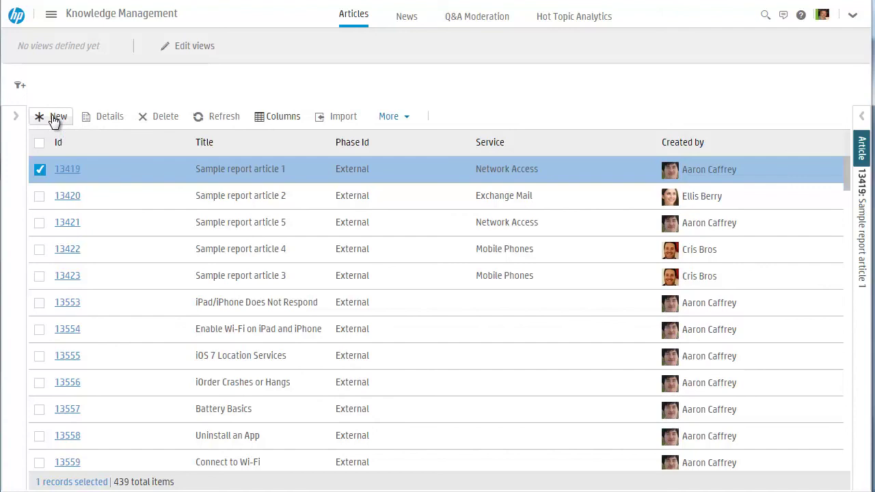
- Create article 'iOS: Forgot passcode or device disabled' with its three disabled messages bulleted
click(55, 119)
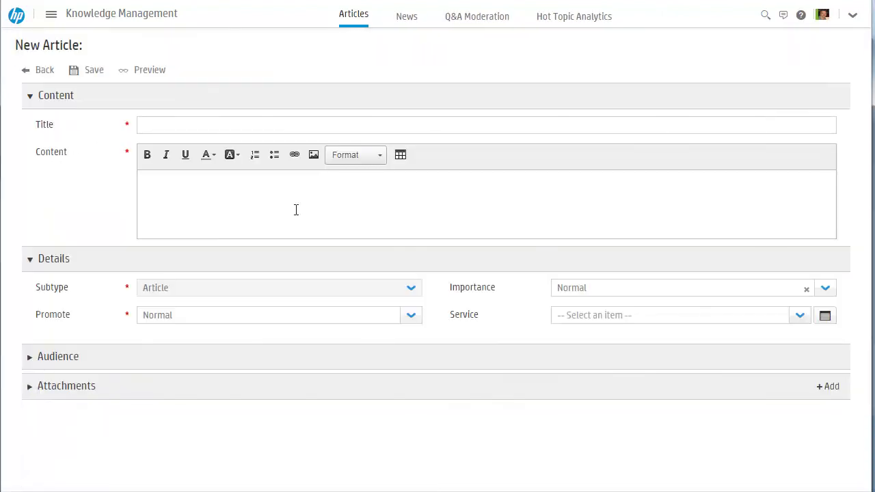
click(210, 127)
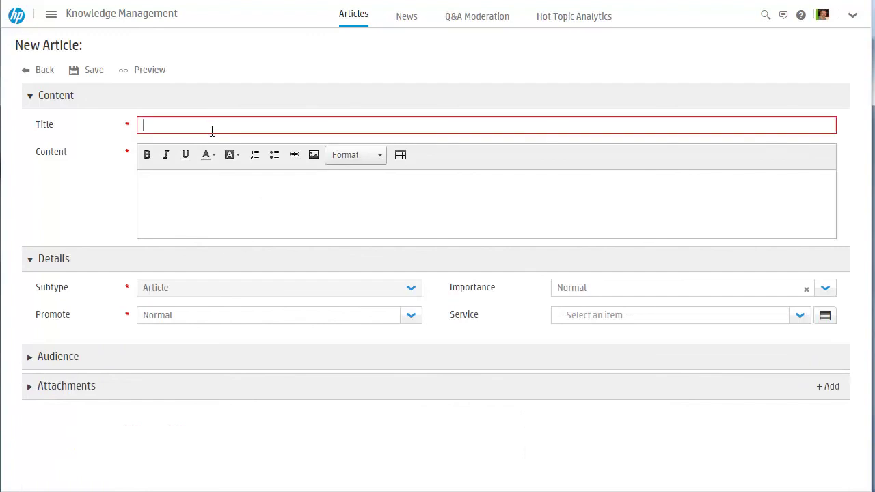
drag(232, 219, 138, 191)
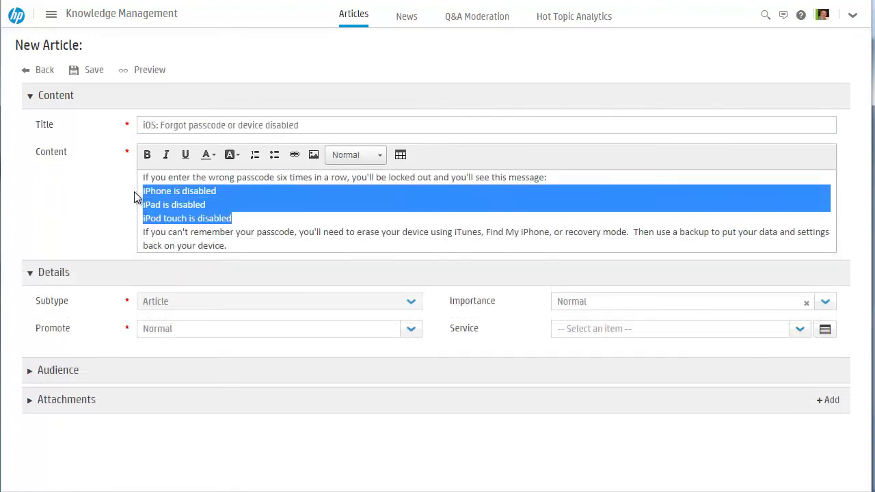
click(273, 156)
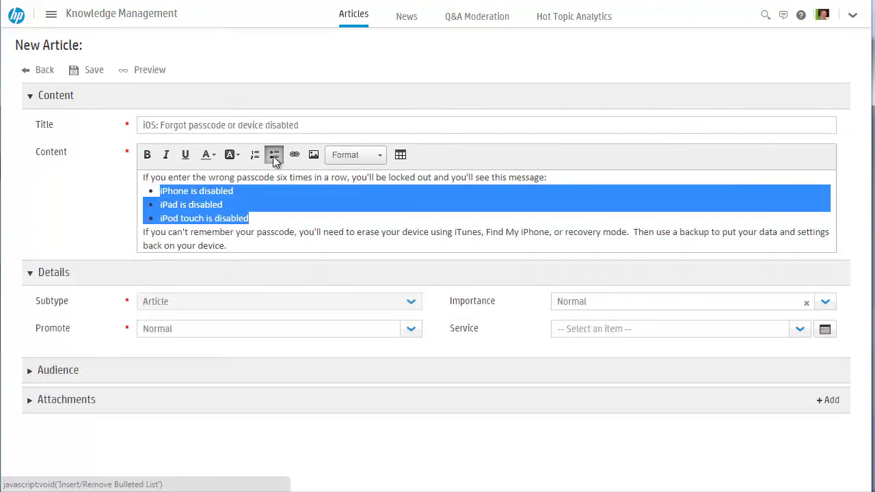
click(349, 214)
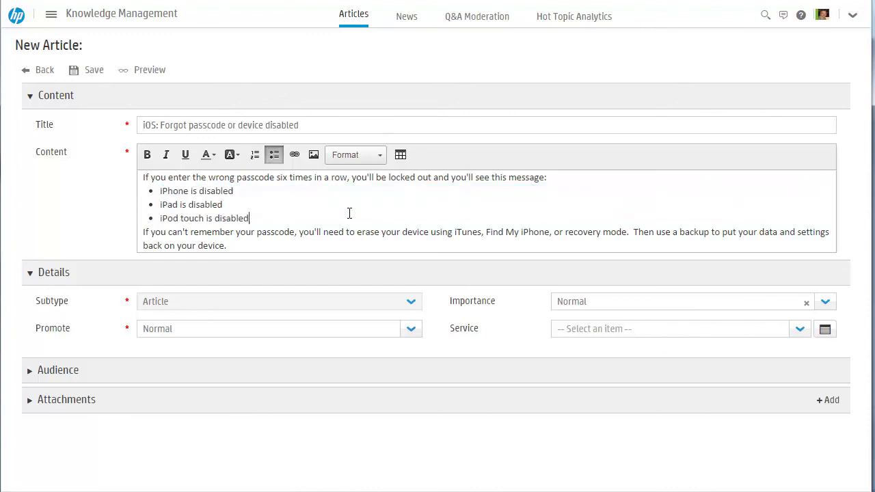
- Set the article's service to Managed Mobility Services (MMS) and preview it
click(586, 329)
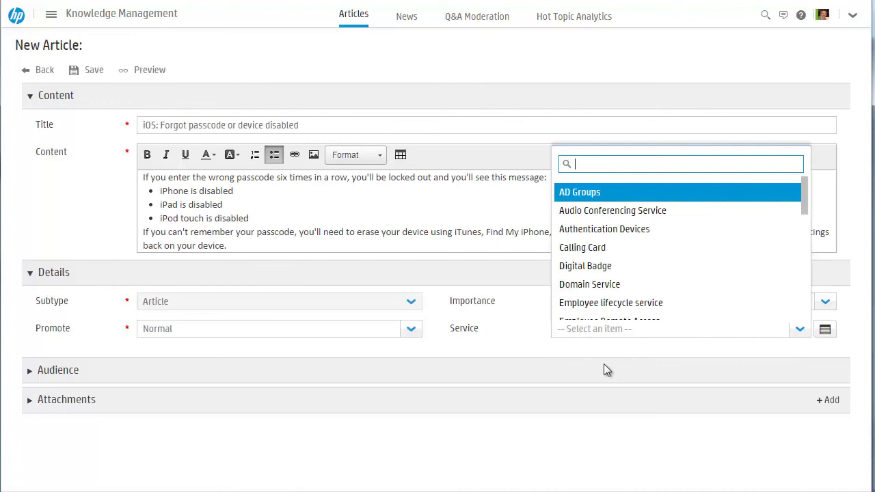
scroll(620, 283, down, 3)
click(622, 245)
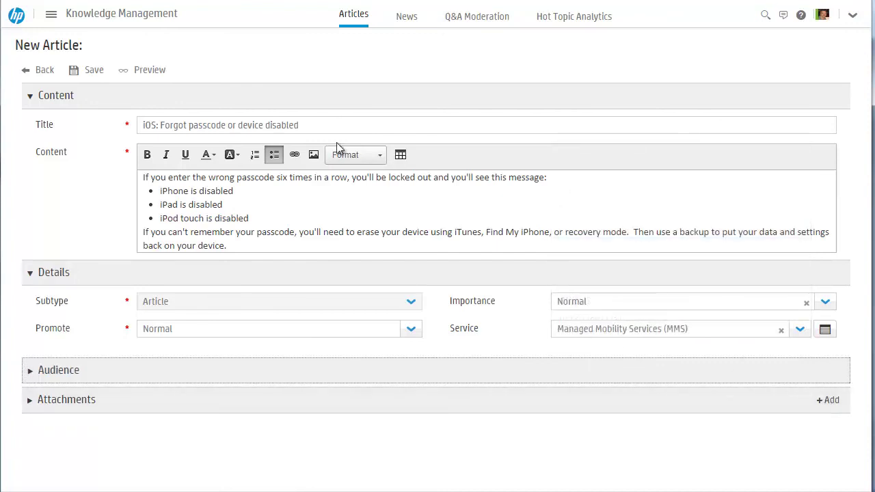
click(154, 74)
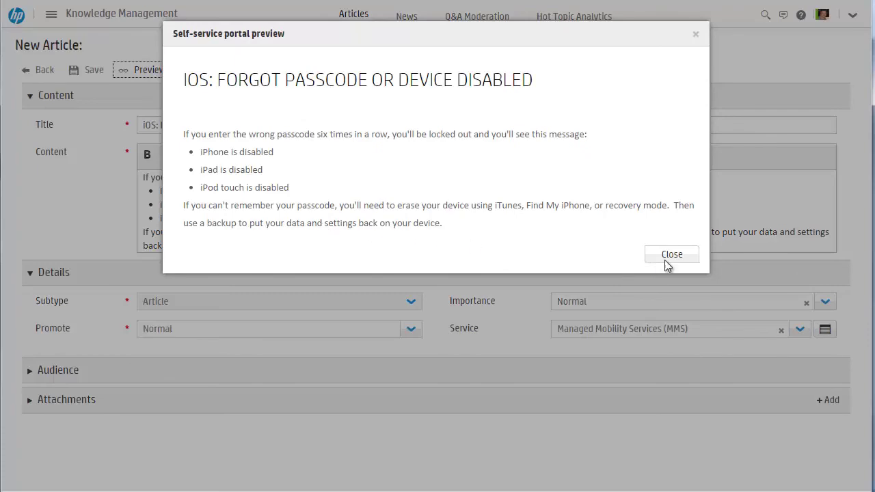
click(667, 257)
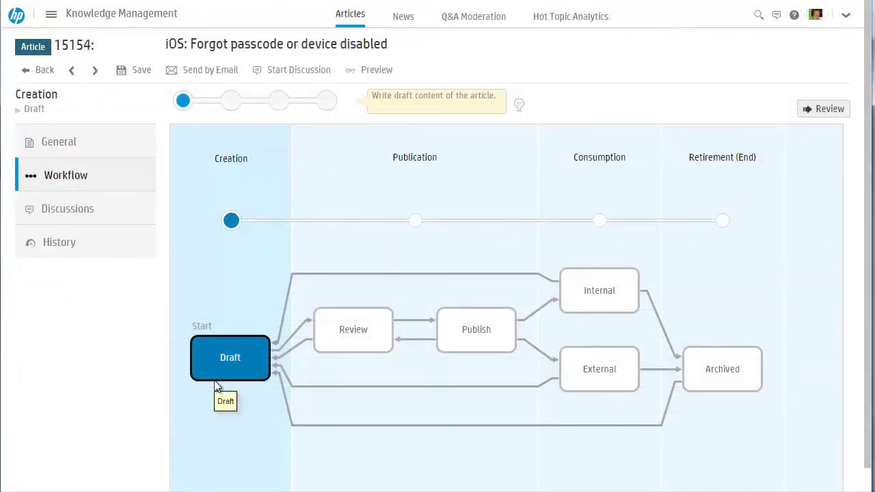
- Move article 15154 to Review, save it, and list its three review groups
click(825, 109)
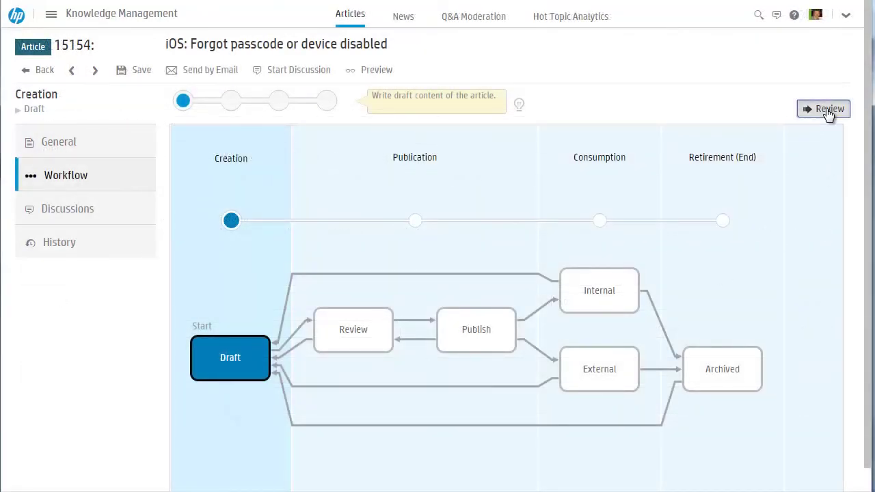
click(826, 108)
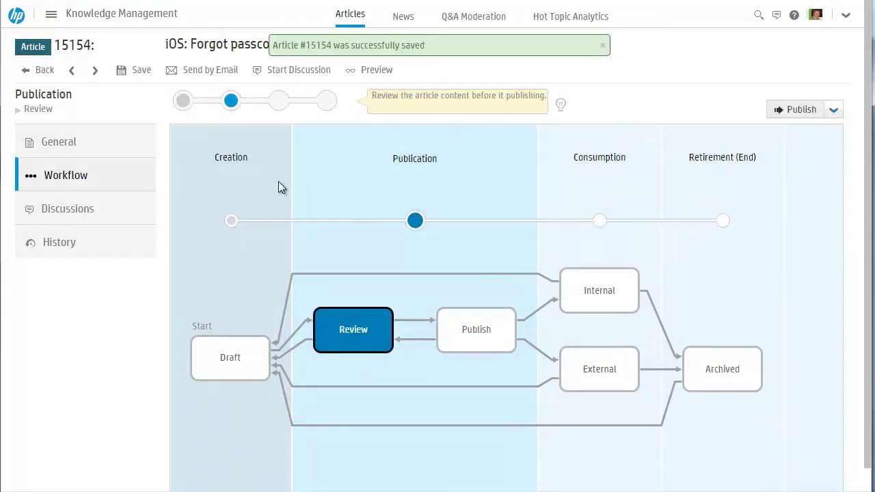
click(54, 145)
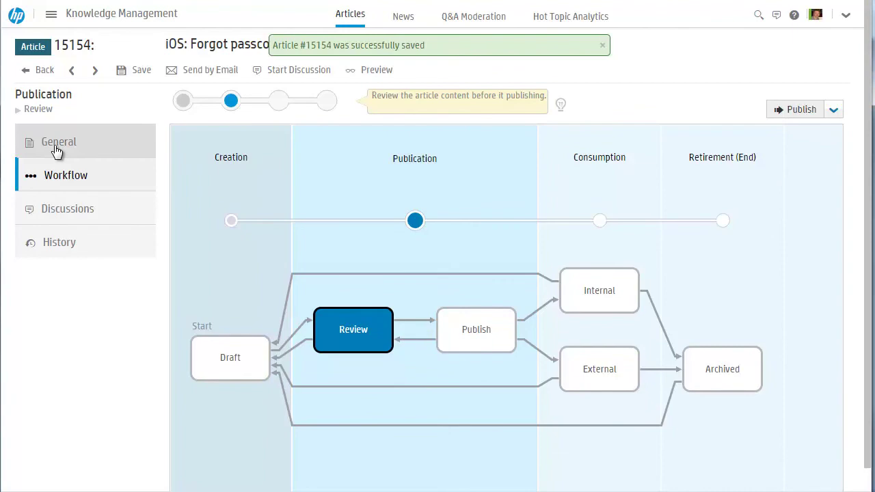
scroll(352, 287, down, 3)
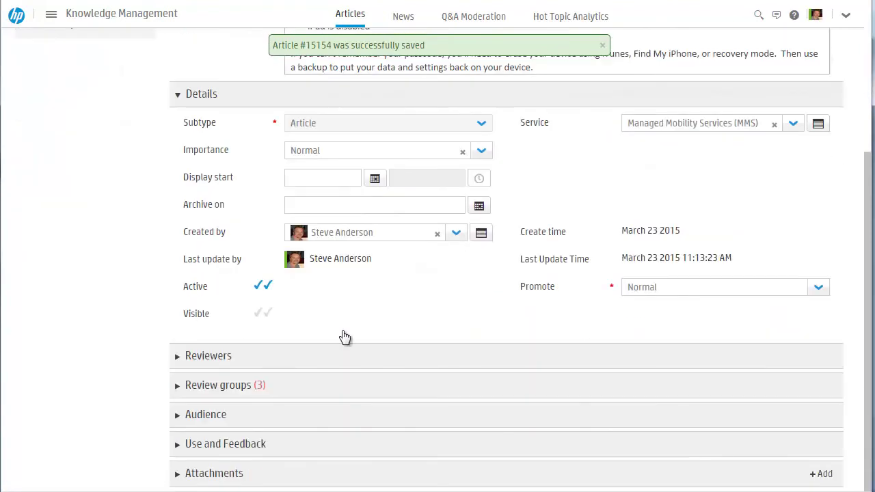
click(216, 394)
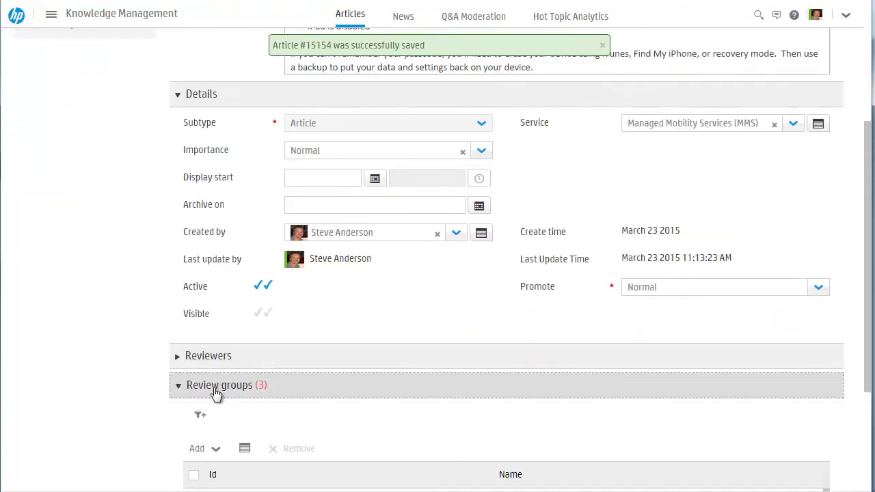
scroll(372, 366, down, 3)
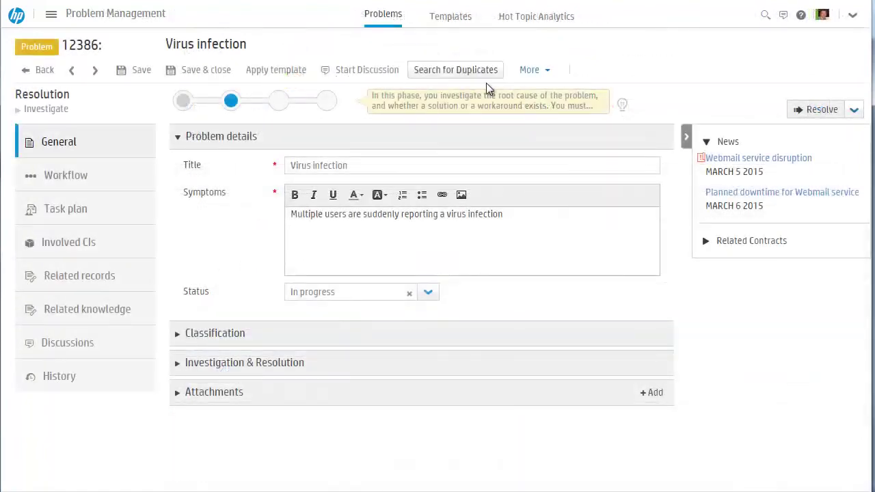
- Check problem 12386's workaround, root cause and solution, then generate a knowledge article from it
click(242, 375)
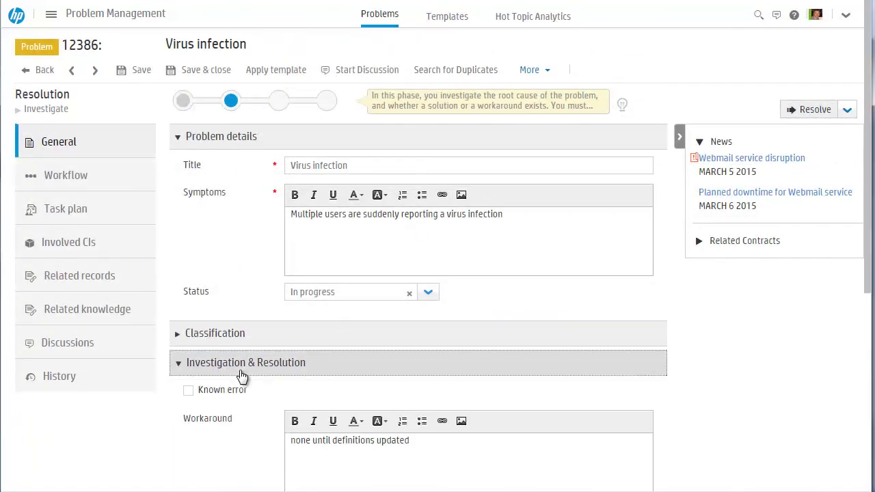
scroll(601, 381, down, 5)
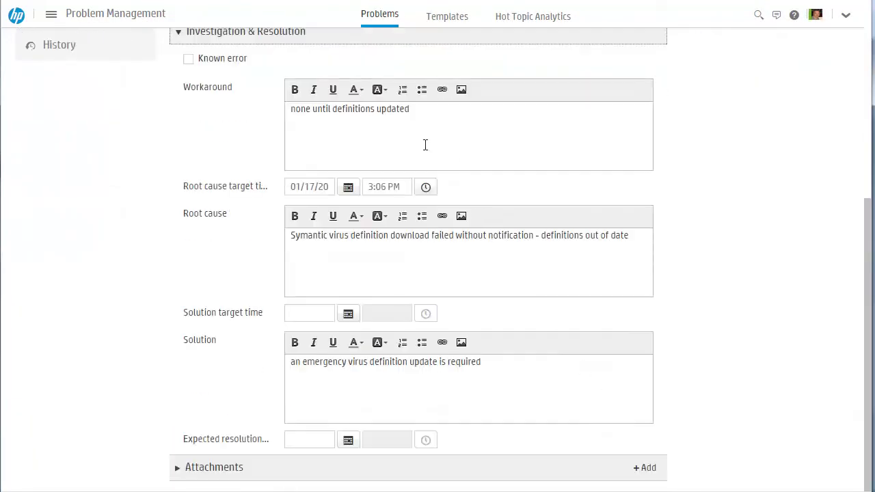
scroll(535, 60, up, 5)
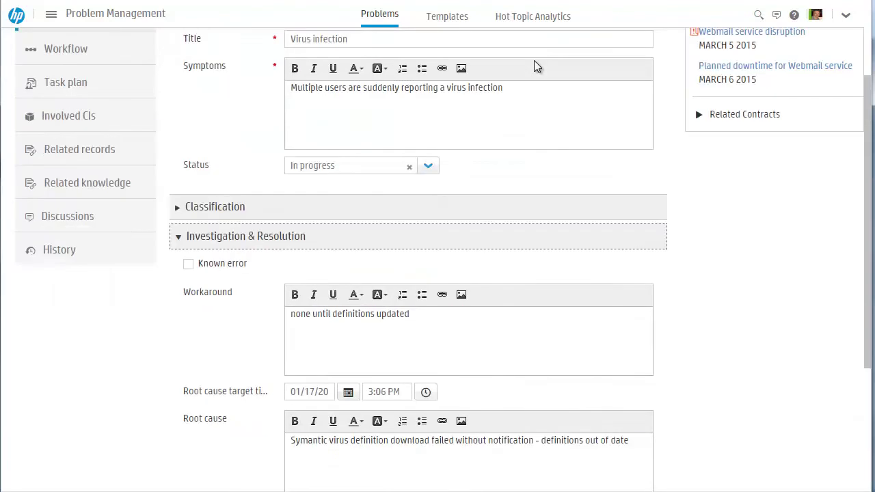
click(531, 71)
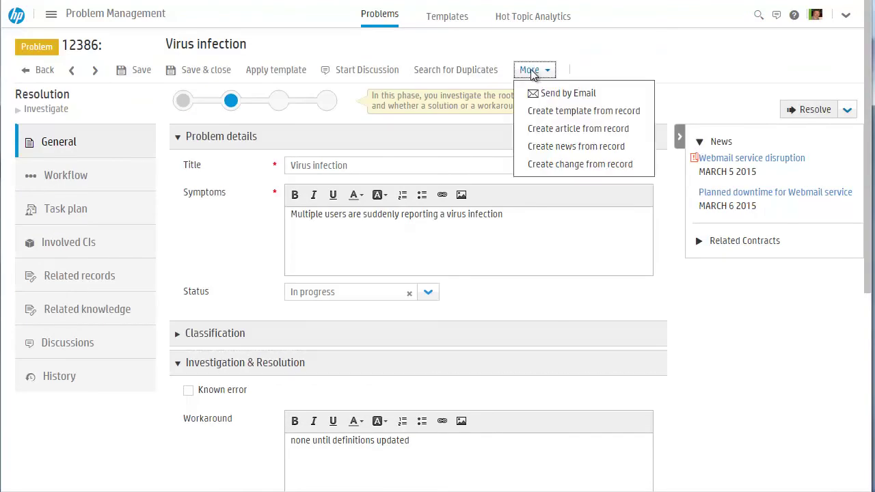
click(551, 130)
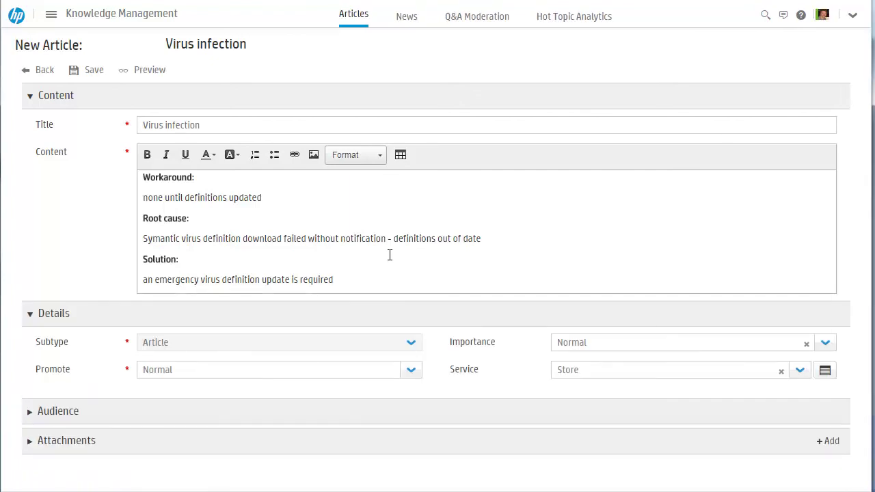
- Save the Virus infection article as draft 15155 and list the Virus scan hot topic requests
click(85, 71)
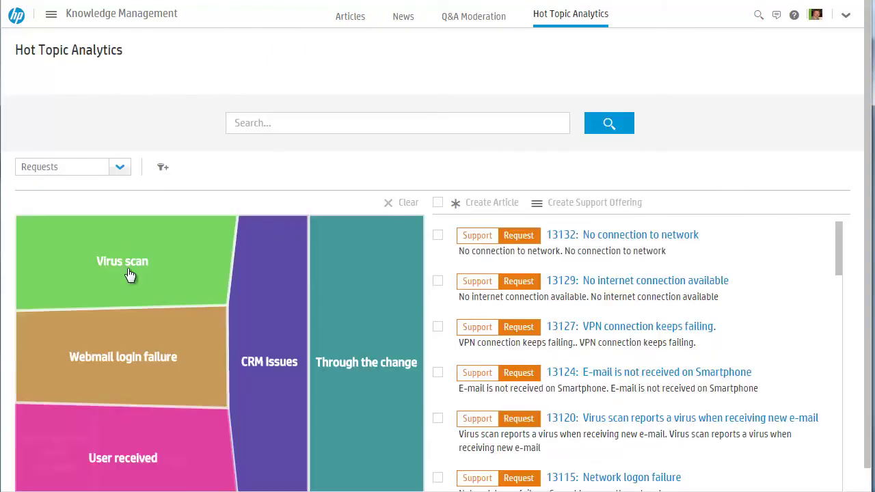
click(129, 273)
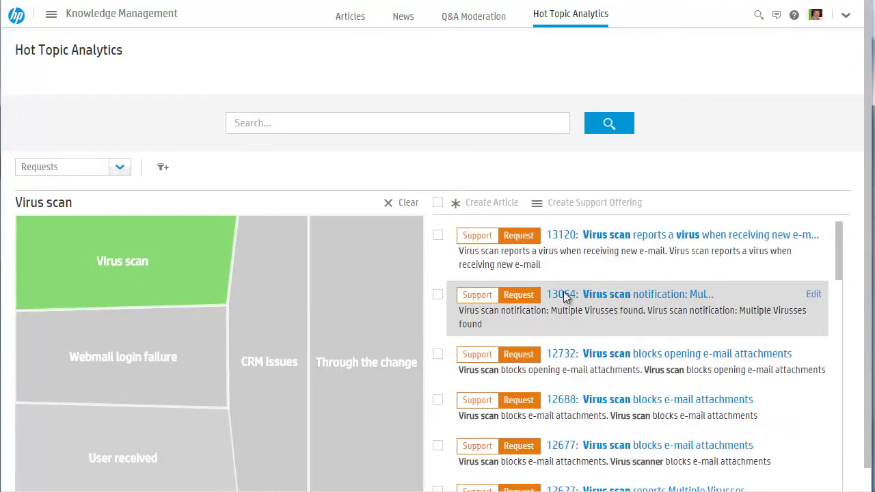
- Tick Virus scan requests 13120, 13064, 12732 and 12627 for a new article
click(438, 235)
click(438, 295)
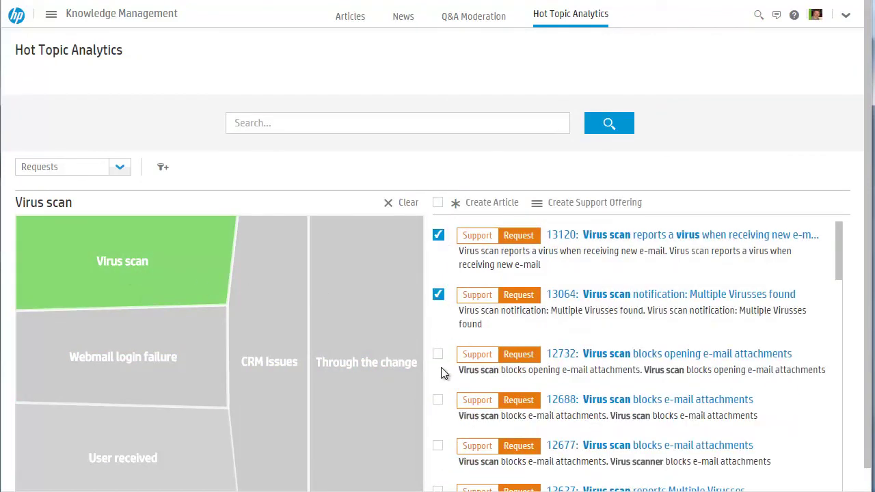
click(438, 354)
scroll(440, 453, down, 1)
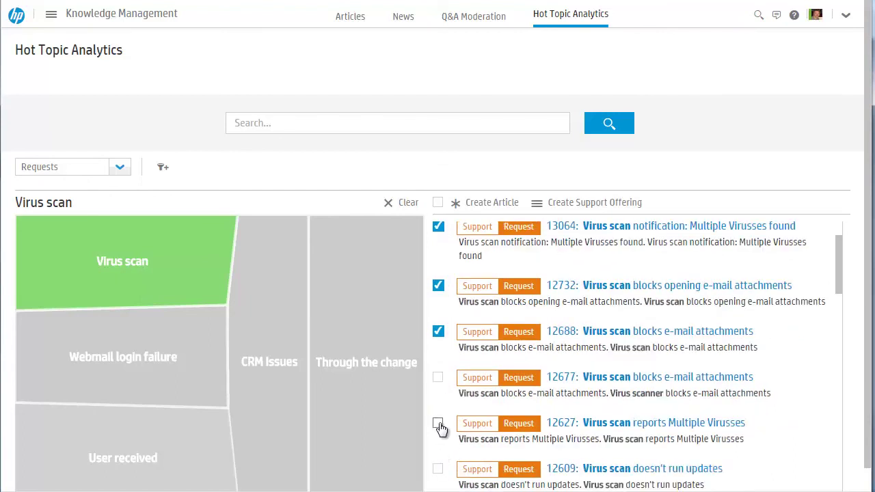
click(438, 423)
scroll(466, 350, up, 1)
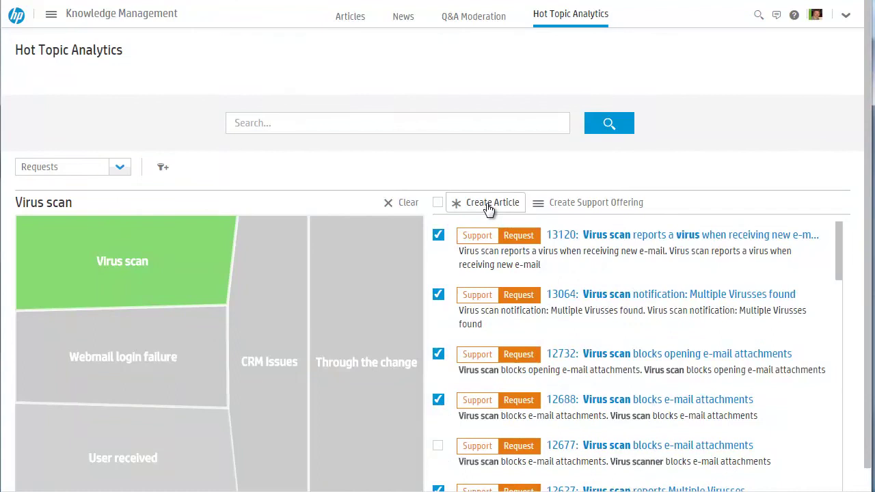
- Create an article from the ticked requests titled 'Top 5 Q&A for Antivirus'
click(488, 207)
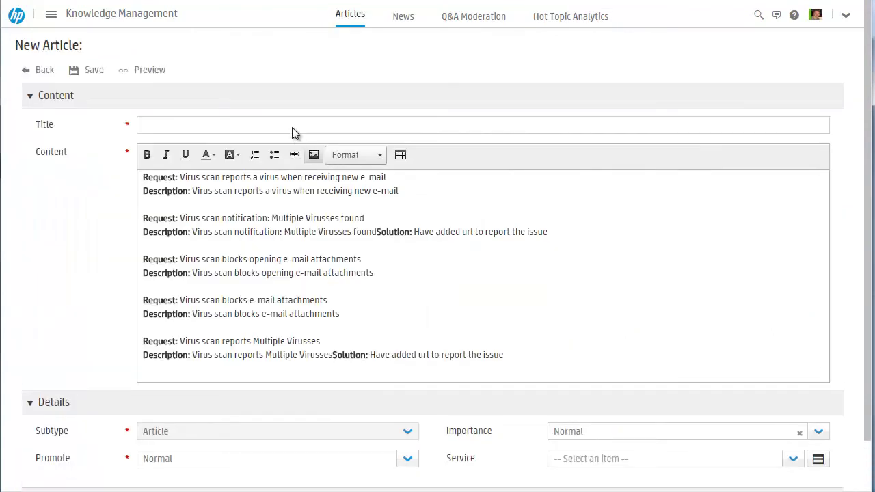
click(293, 130)
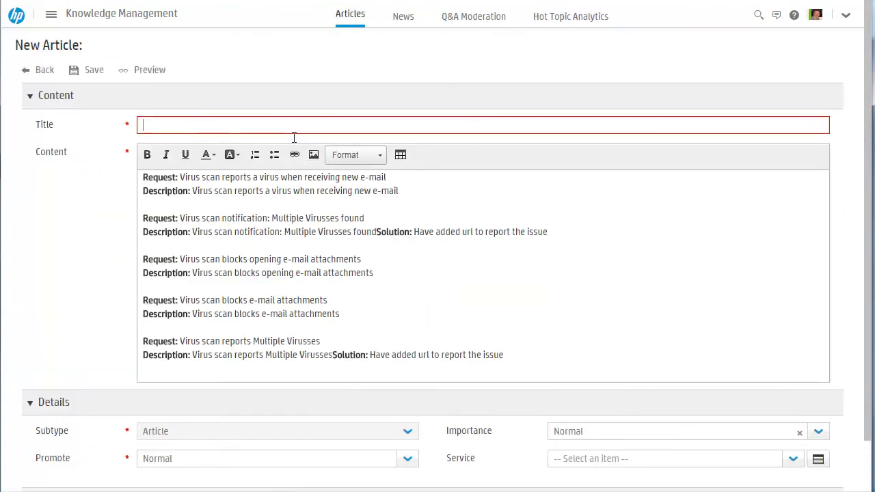
text(Top 5 Q&A for Antivirus)
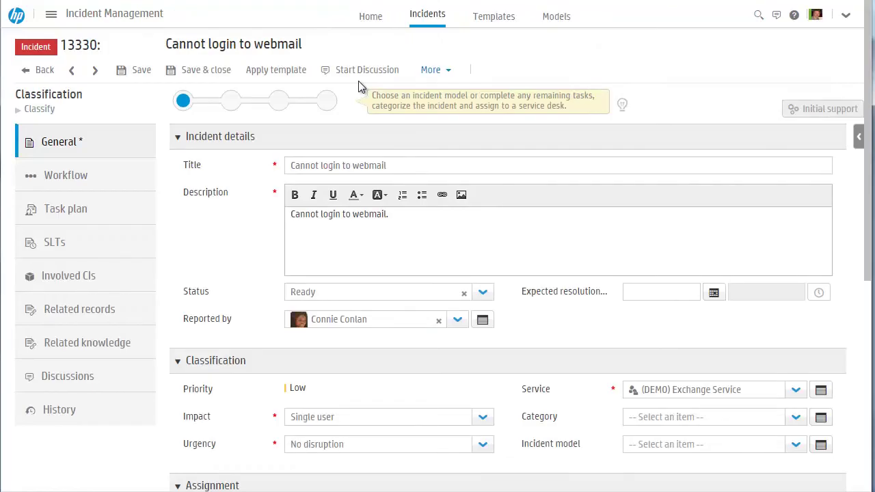
- Review incident 13330's suggested solutions and search the knowledge base for more
scroll(438, 355, down, 5)
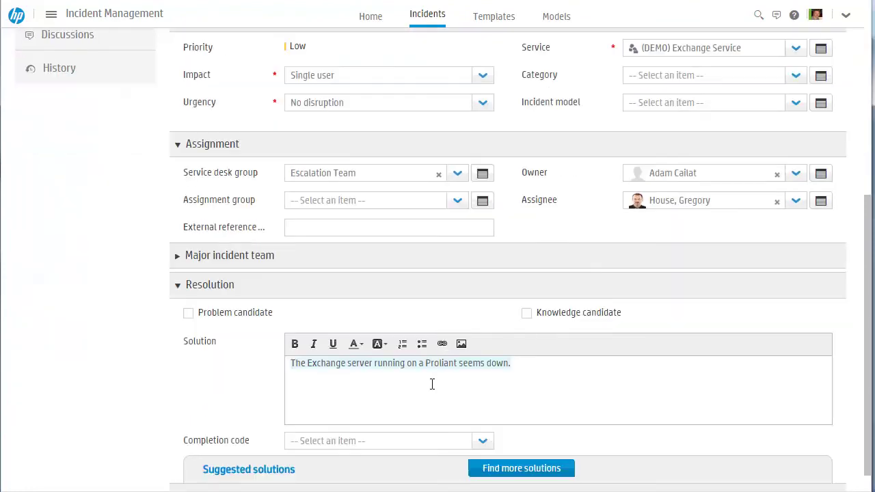
scroll(463, 438, down, 1)
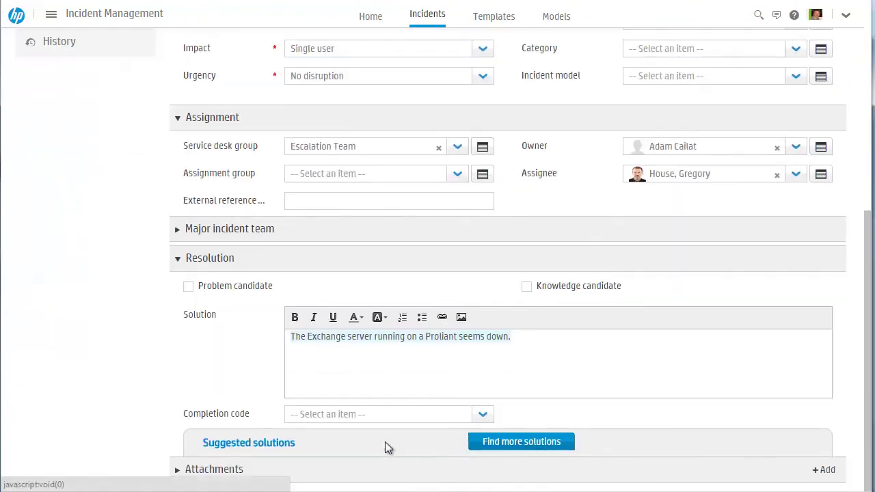
click(269, 445)
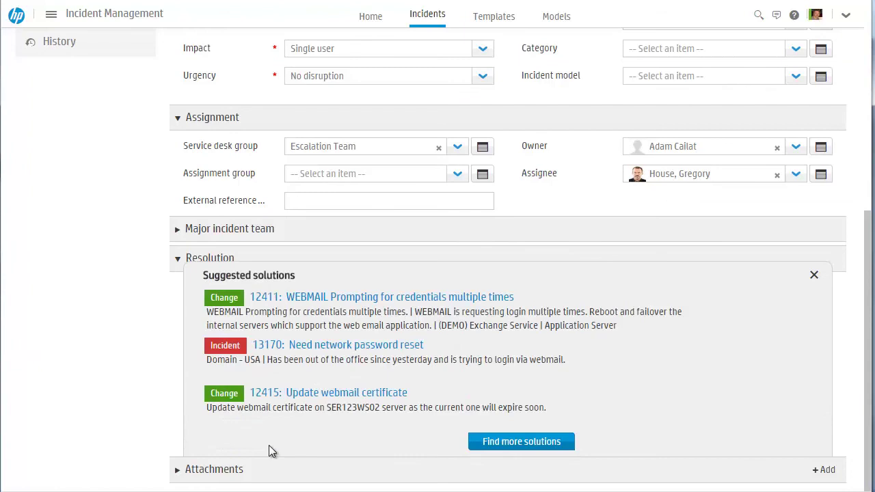
click(514, 442)
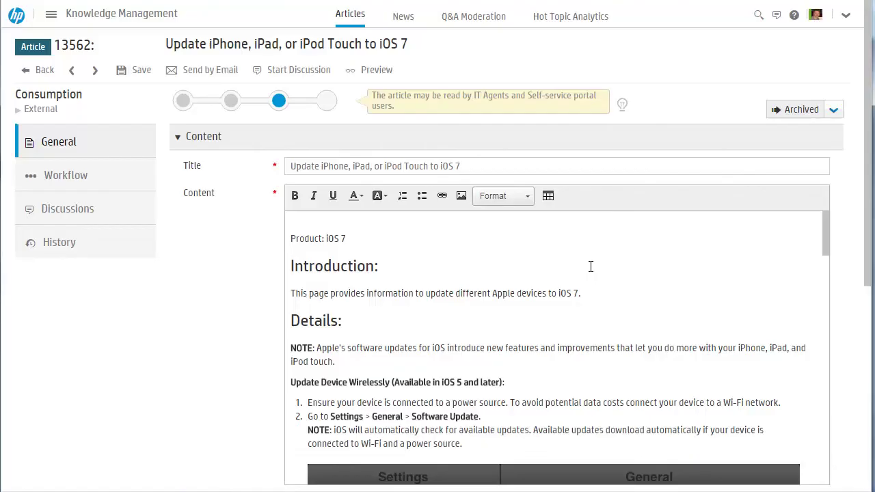
- View article 13562's workflow and post the internal comment 'Please review for the new version of iOS'
scroll(591, 266, down, 2)
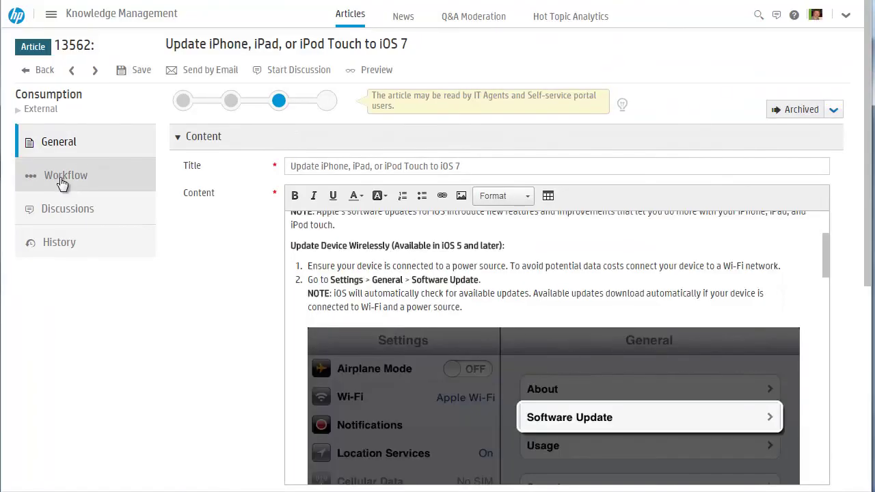
click(61, 178)
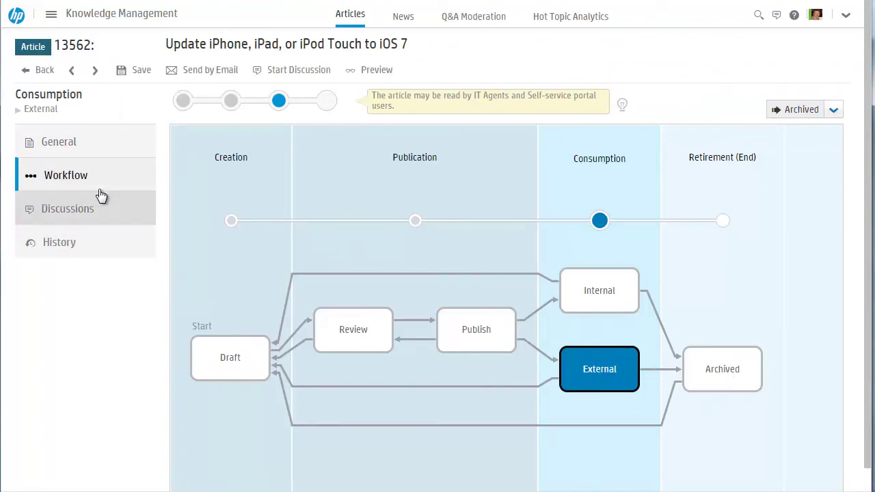
click(74, 213)
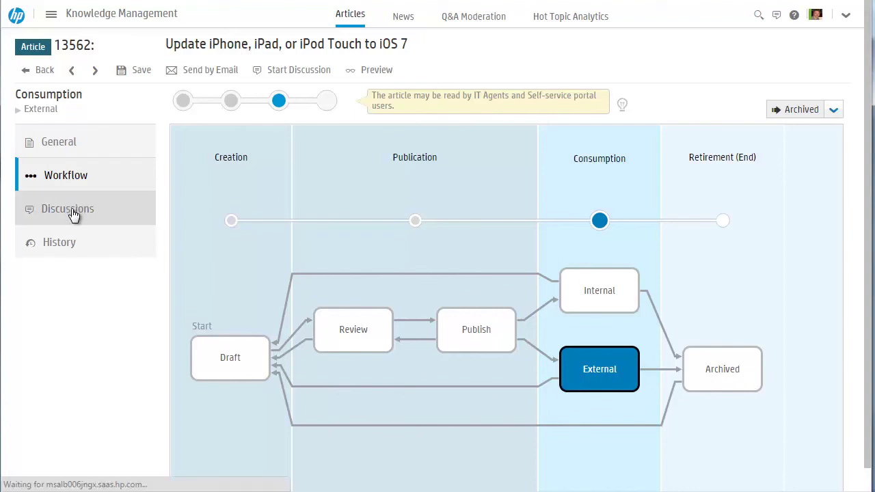
scroll(375, 359, down, 3)
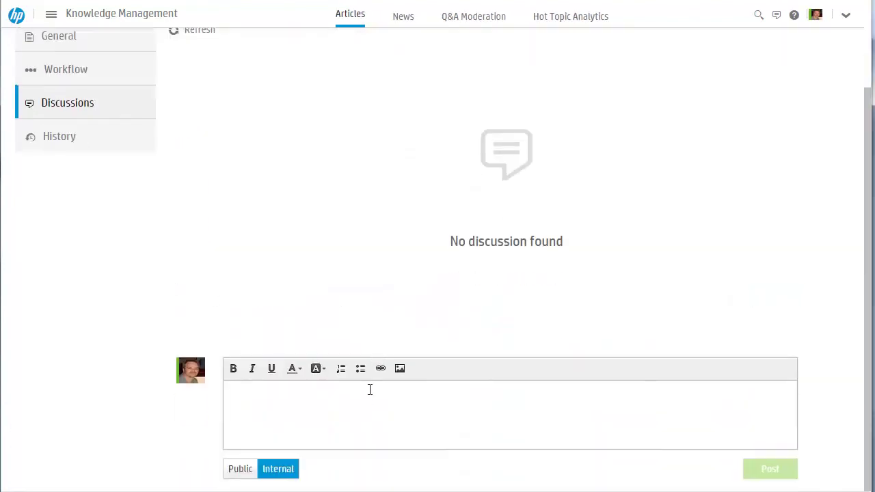
click(369, 389)
text(Please review)
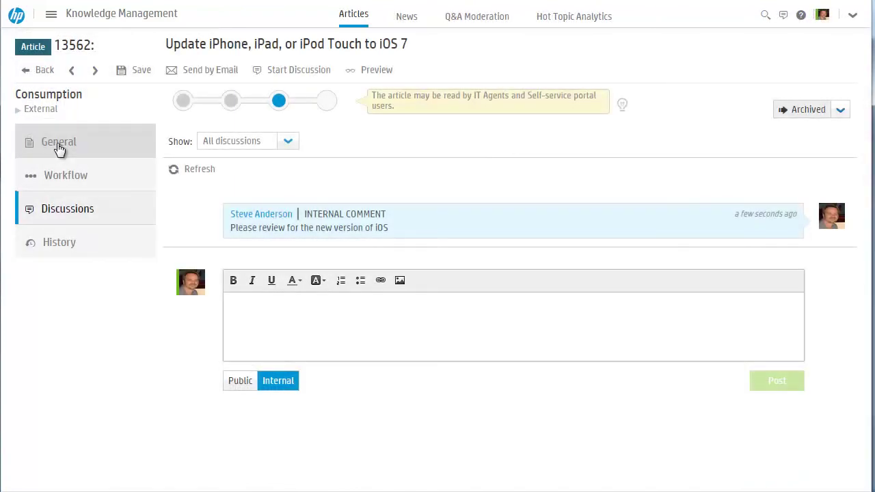
click(59, 149)
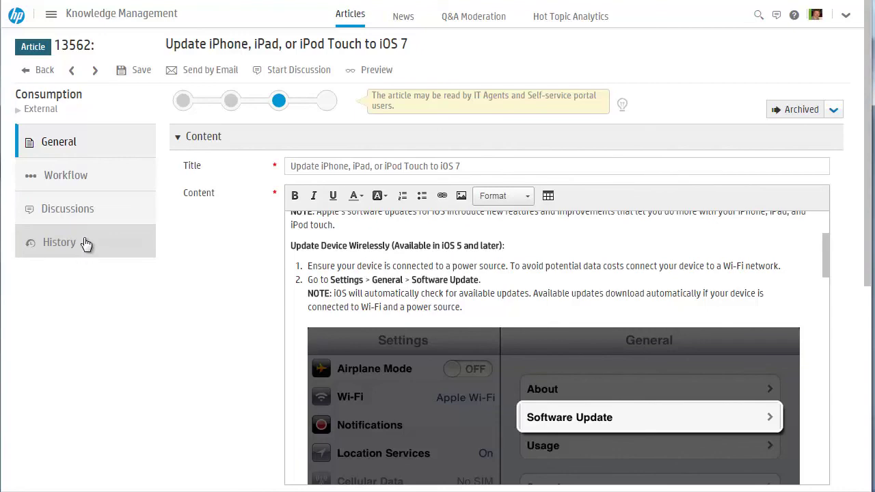
- Check the article's Use and Feedback (0 votes, 0 views) and list its next states, showing Draft
scroll(227, 258, down, 2)
scroll(228, 258, down, 3)
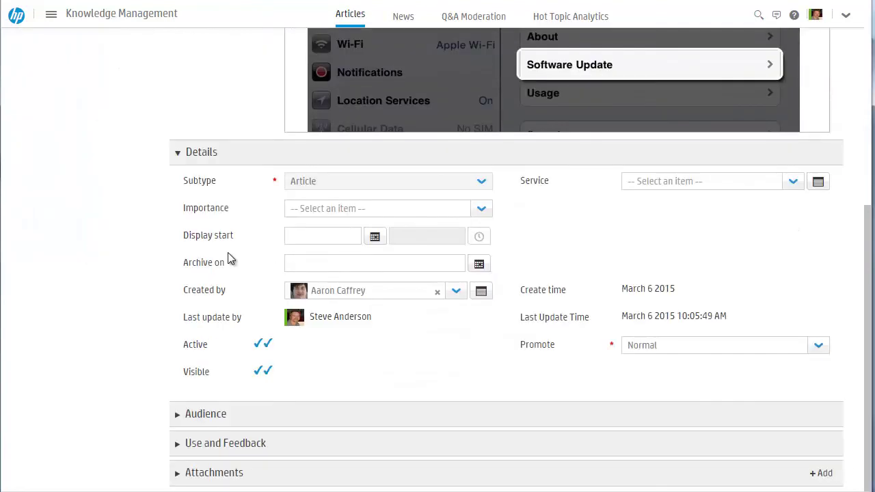
click(239, 445)
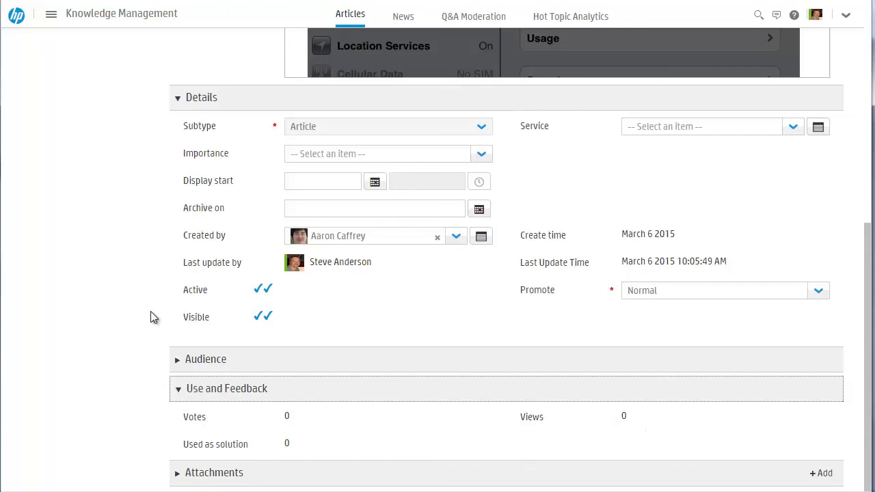
scroll(153, 317, up, 6)
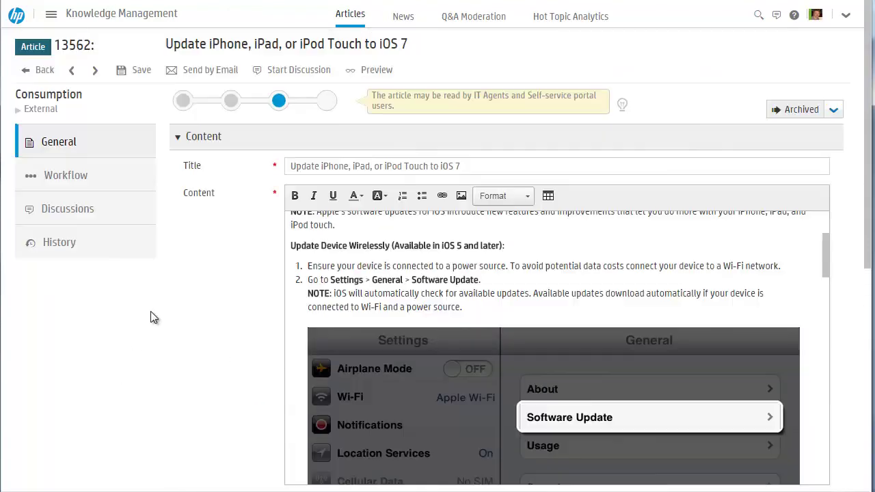
click(836, 115)
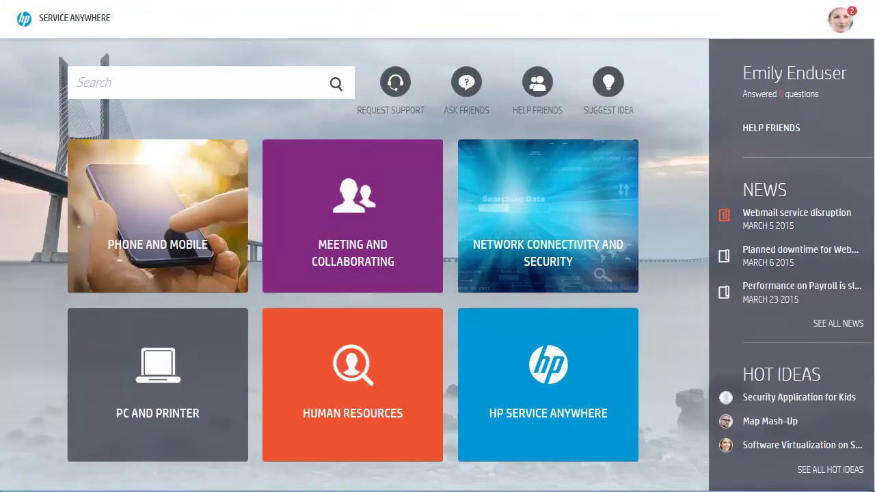
- Search the portal for 'unable to print using wireless' and mark Print Using Airprint as helpful
click(131, 85)
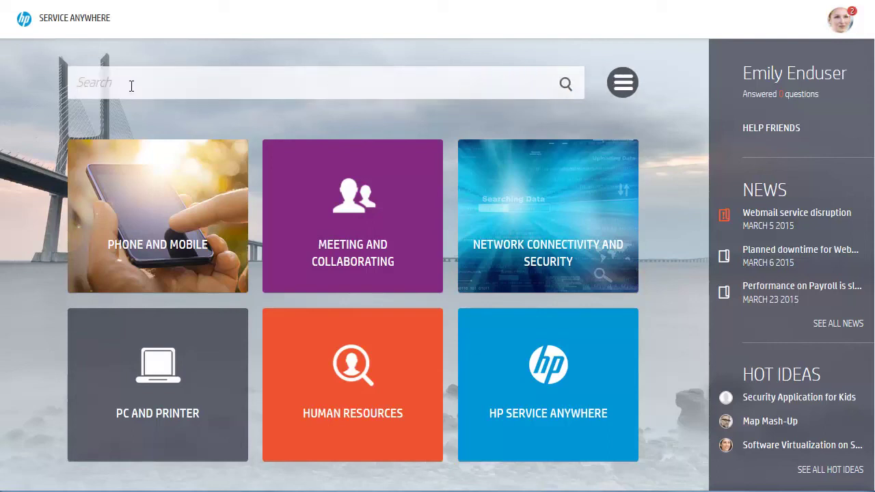
text(unable to print using wir)
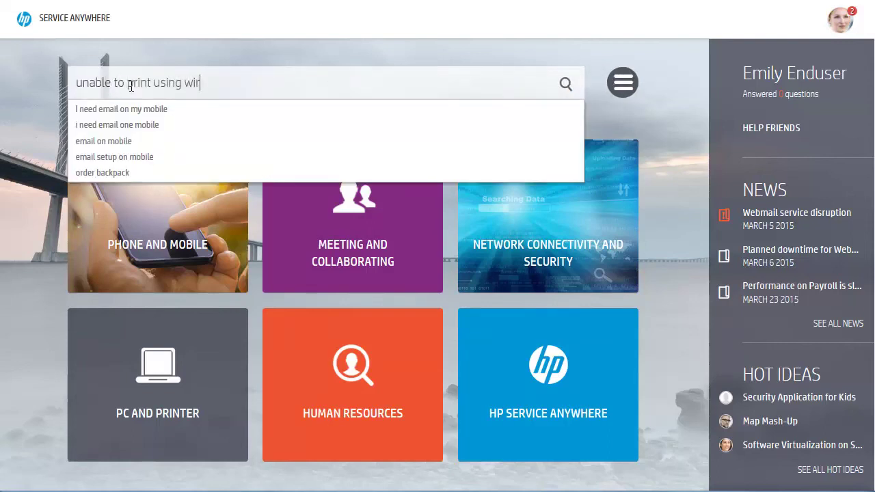
text(eless)
key(Return)
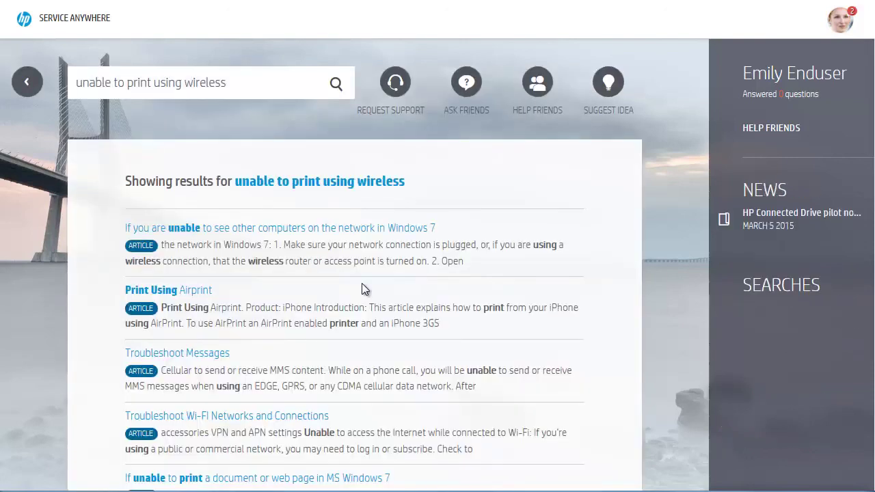
scroll(451, 245, down, 3)
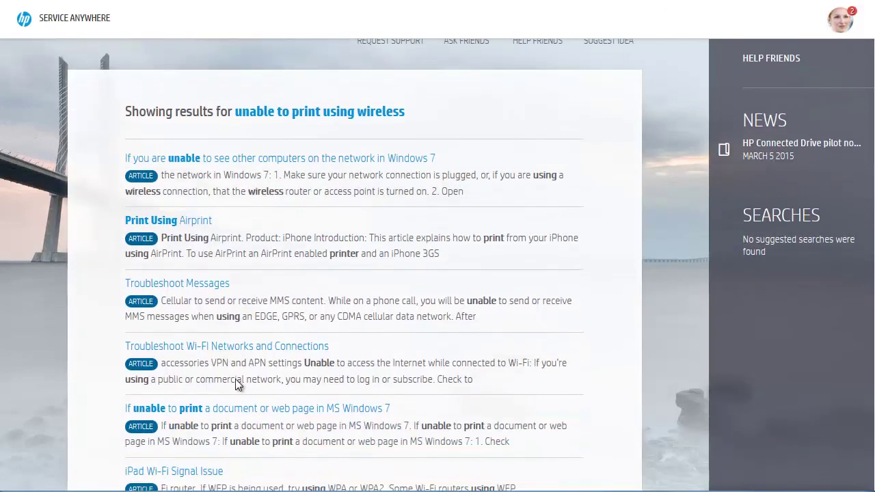
click(171, 220)
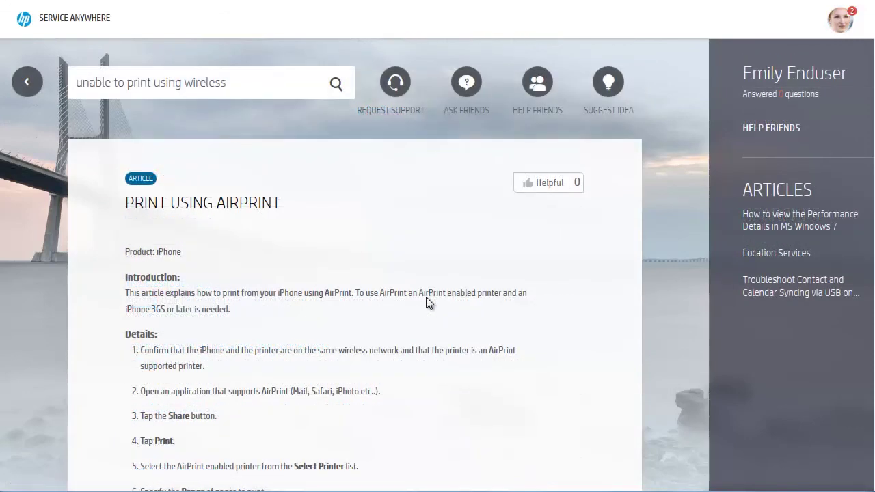
click(548, 183)
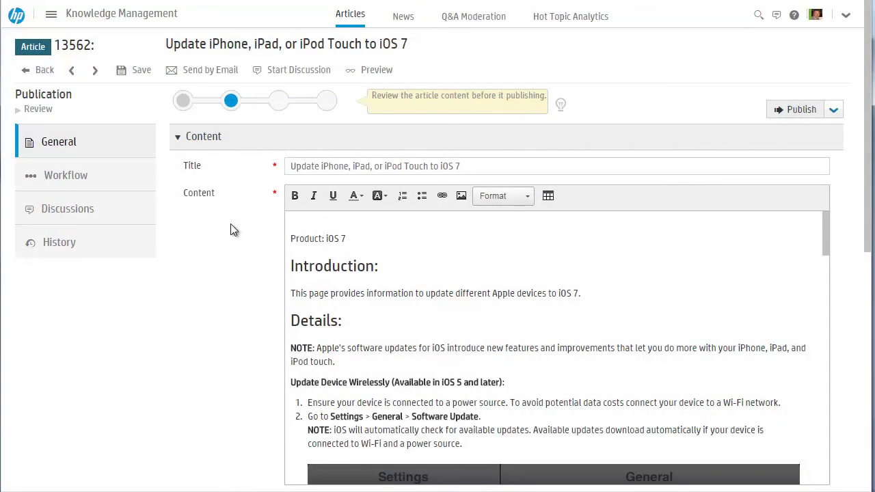
- Review article 13562's workflow diagram and advance it from Review to Publish
click(100, 183)
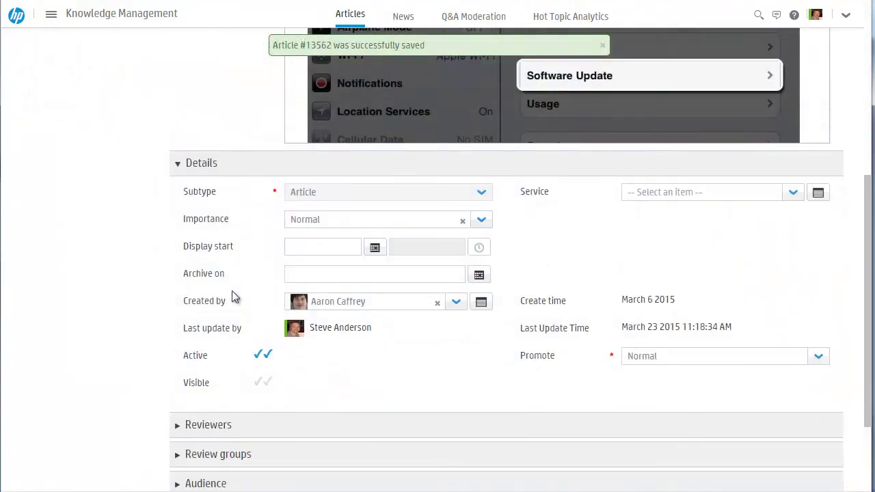
scroll(231, 293, down, 2)
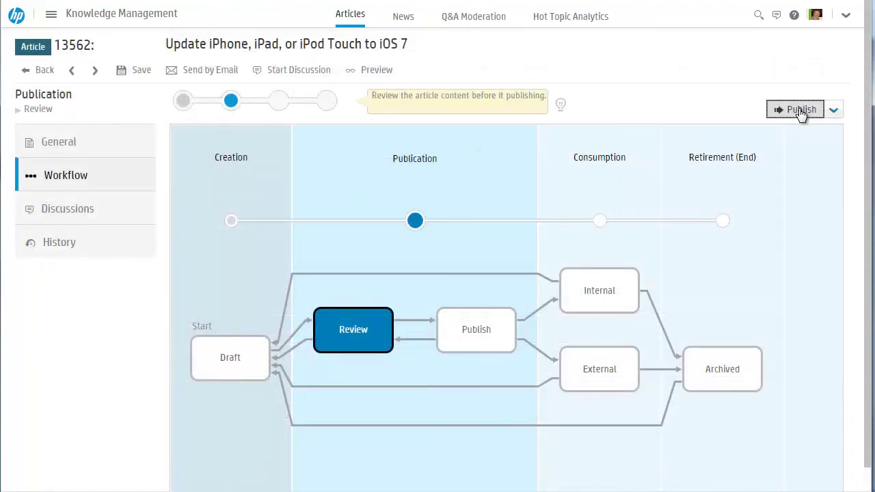
click(800, 111)
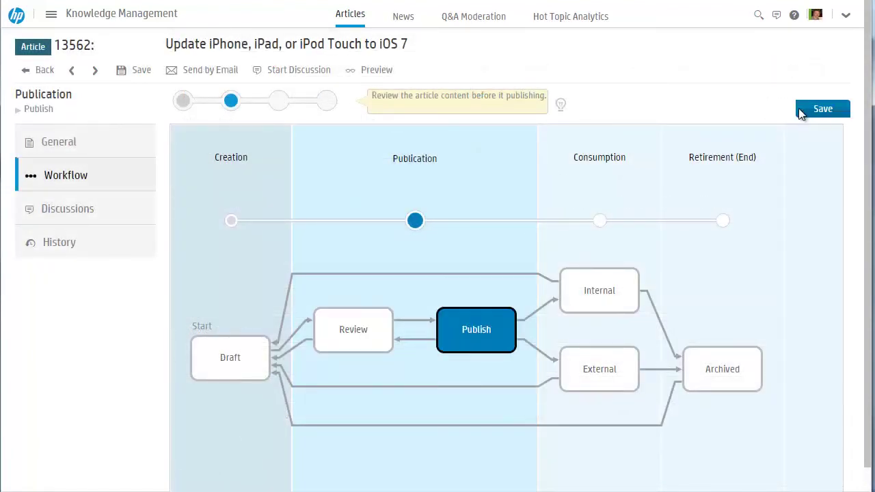
- Save article 13562 in Publish, then change it from Internal to External and save
click(827, 110)
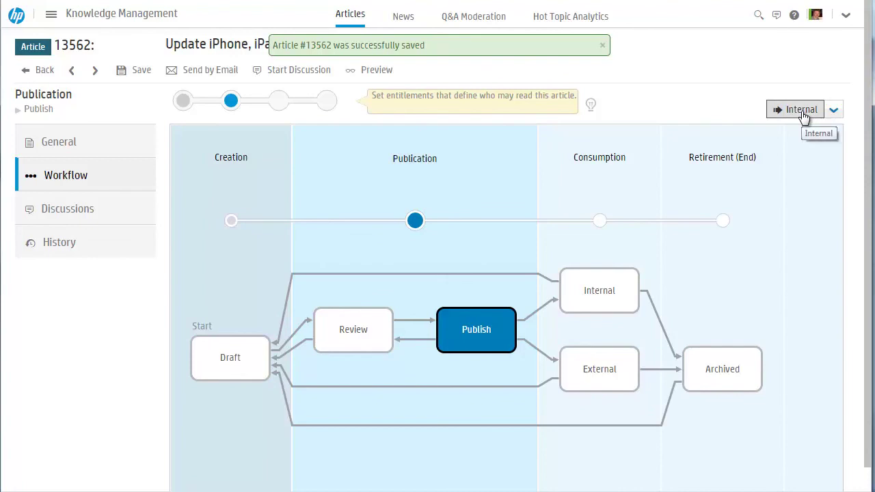
click(603, 47)
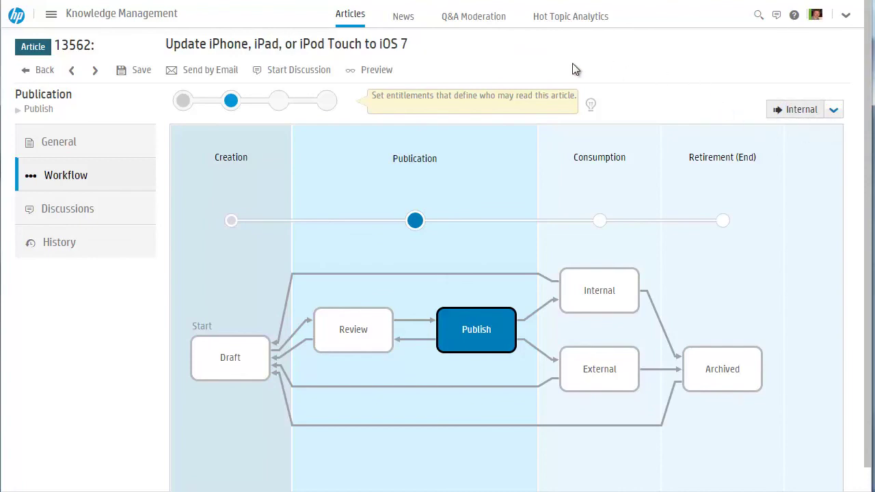
click(834, 111)
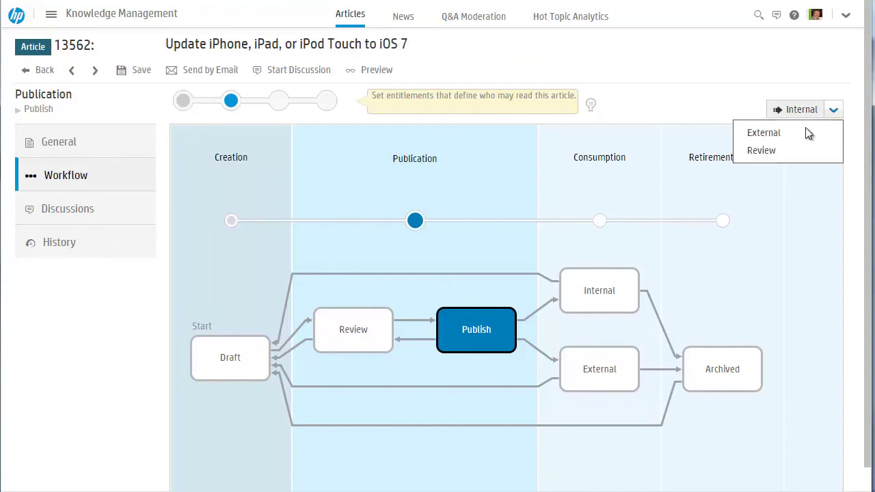
click(764, 133)
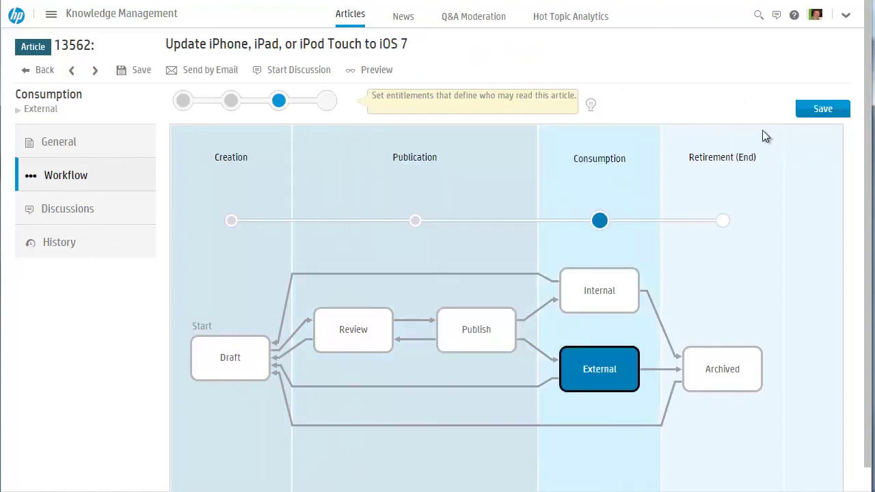
click(827, 109)
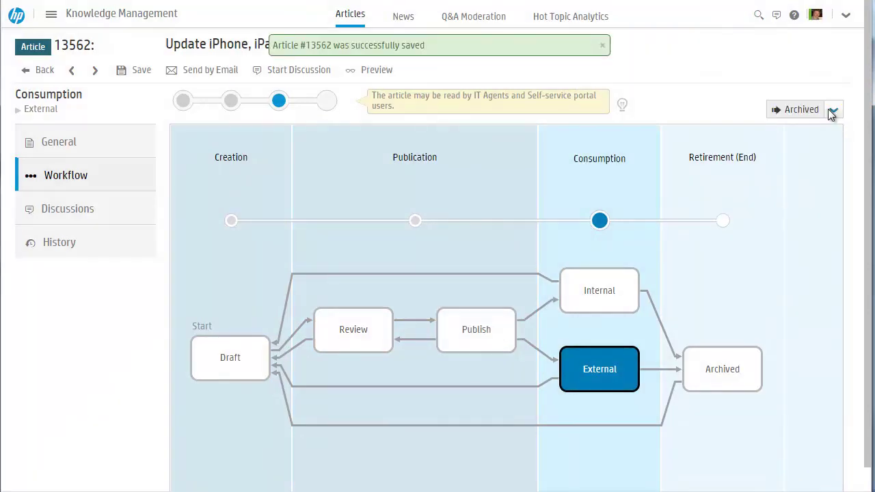